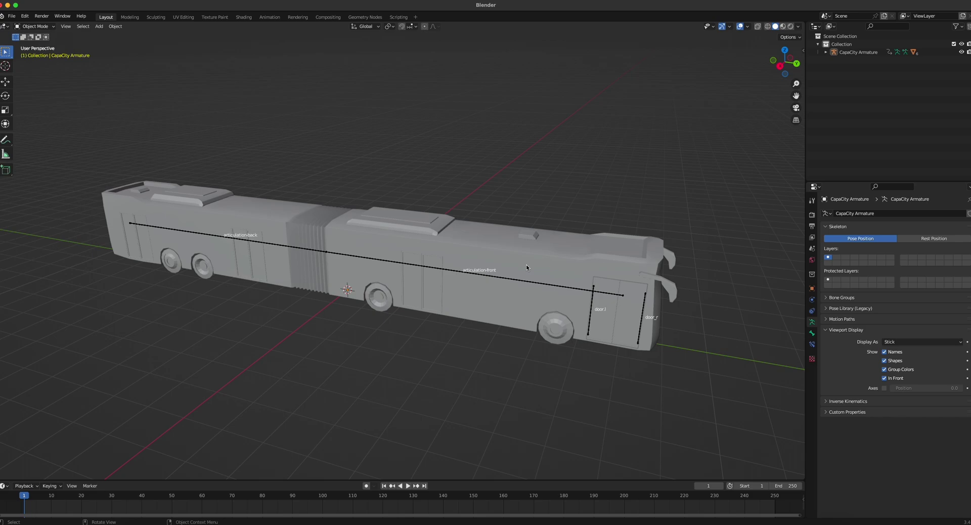
- Temporarily lift the CapaCity mesh off the wheels and doors to check which parts are separate, and cancel the move
{"action": "left_click", "coordinate": [529, 236]}
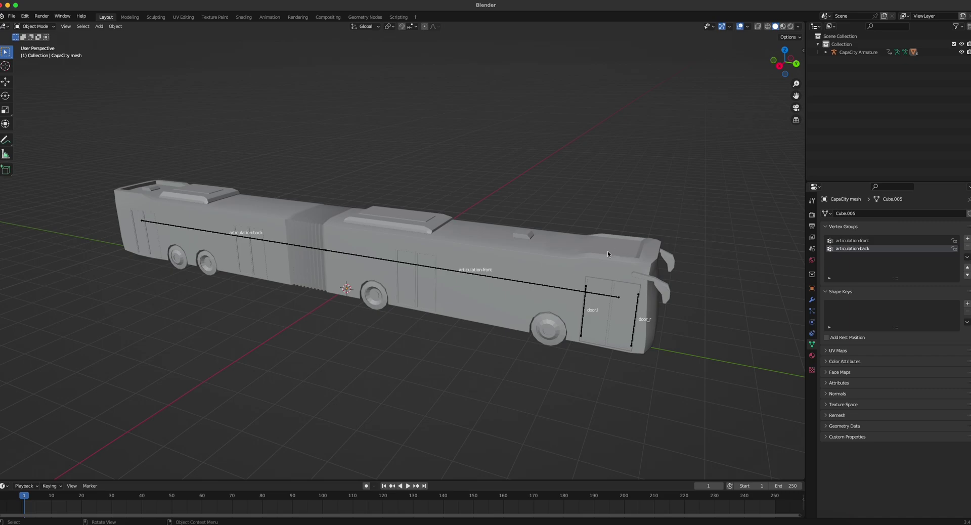
{"action": "left_click", "coordinate": [546, 253]}
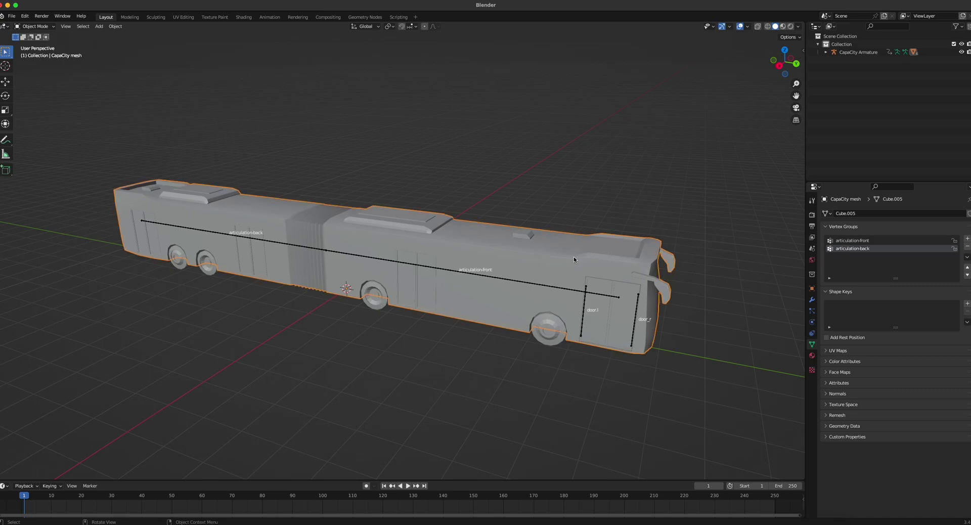
{"action": "key", "text": "g"}
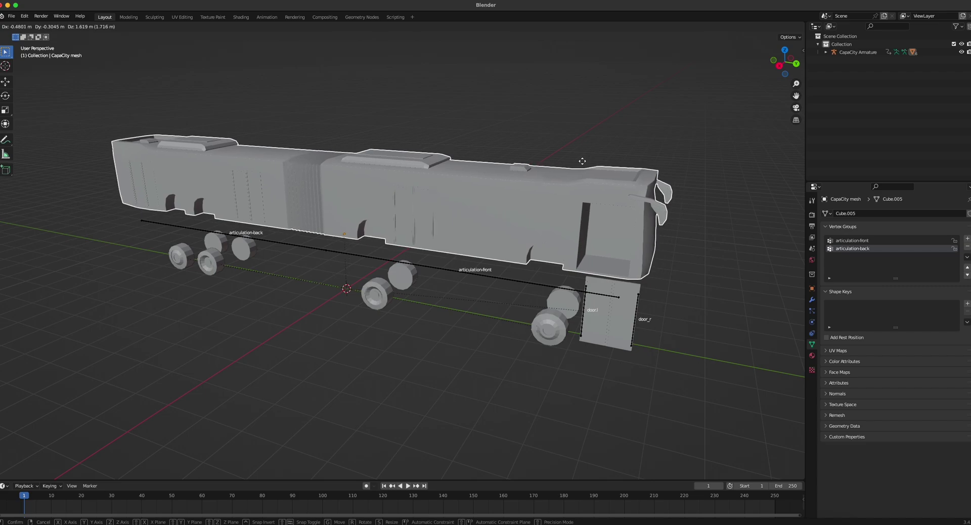
{"action": "key", "text": "Escape"}
- Select the front wheels, the rear wheel sets and the bus door one by one to inspect the separate objects
{"action": "left_click", "coordinate": [555, 329]}
{"action": "left_click", "coordinate": [380, 305]}
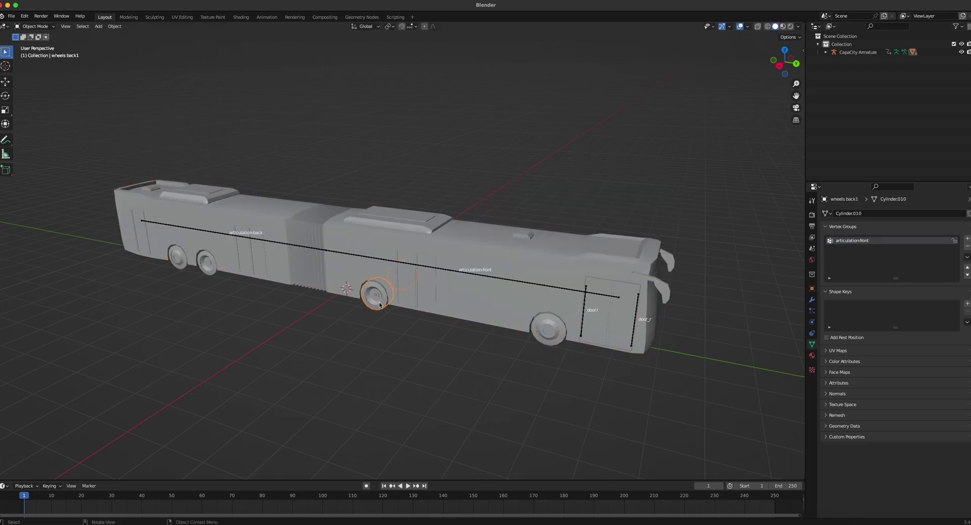
{"action": "left_click", "coordinate": [206, 259]}
{"action": "left_click", "coordinate": [178, 259]}
{"action": "left_click", "coordinate": [206, 270]}
{"action": "left_click", "coordinate": [182, 262]}
{"action": "left_click", "coordinate": [375, 295]}
{"action": "left_click", "coordinate": [549, 330]}
{"action": "left_click", "coordinate": [609, 322]}
{"action": "left_click", "coordinate": [612, 325]}
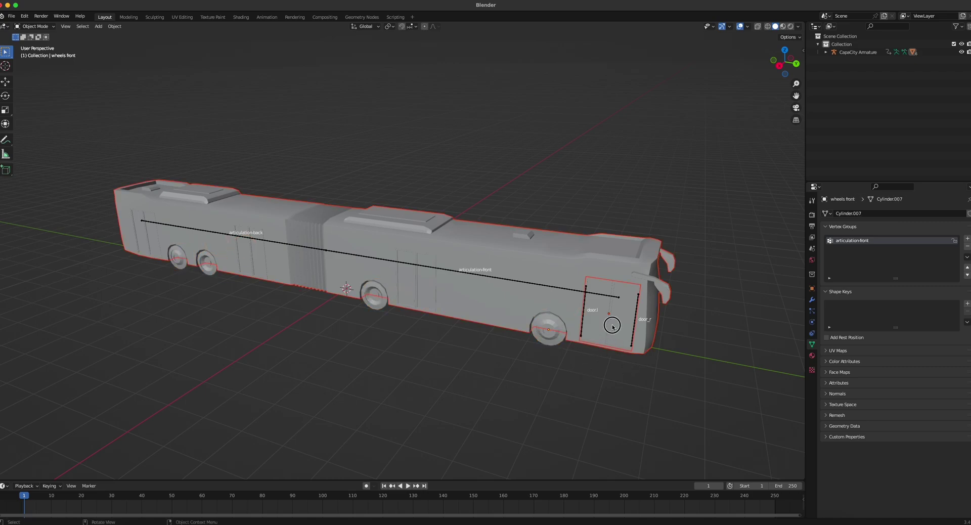
- Inspect the armature's articulation and door bones together with the CapaCity mesh from several angles
{"action": "middle_click_drag", "start_coordinate": [613, 365], "coordinate": [493, 337]}
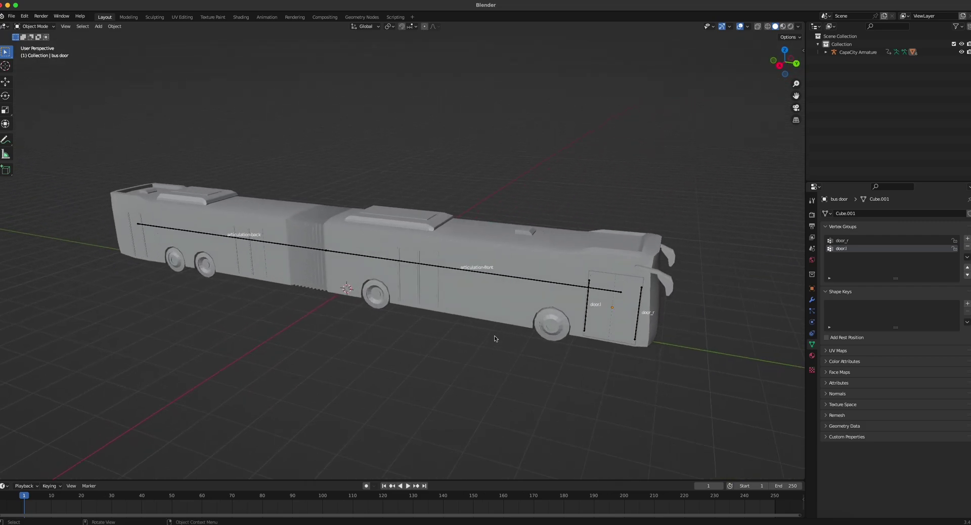
{"action": "left_click", "coordinate": [518, 280]}
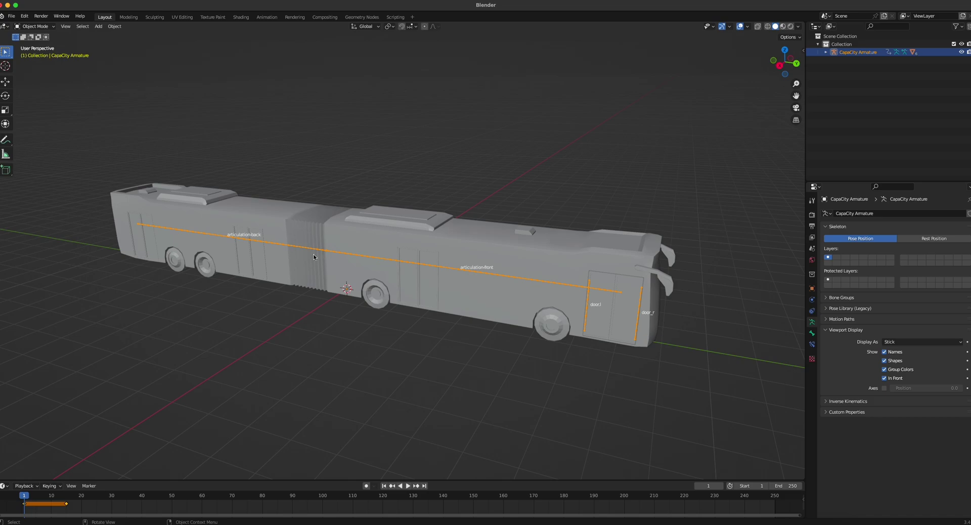
{"action": "middle_click_drag", "start_coordinate": [244, 245], "coordinate": [349, 342]}
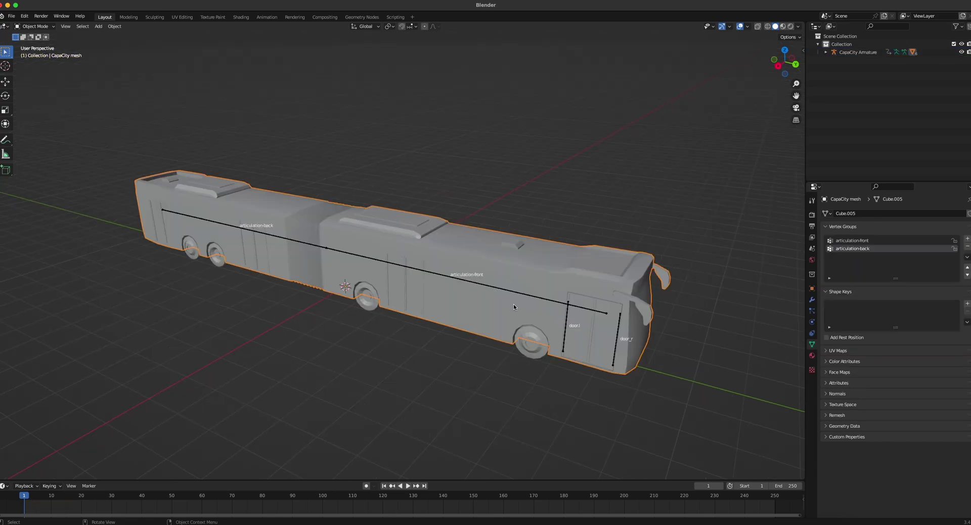
{"action": "left_click", "coordinate": [501, 348]}
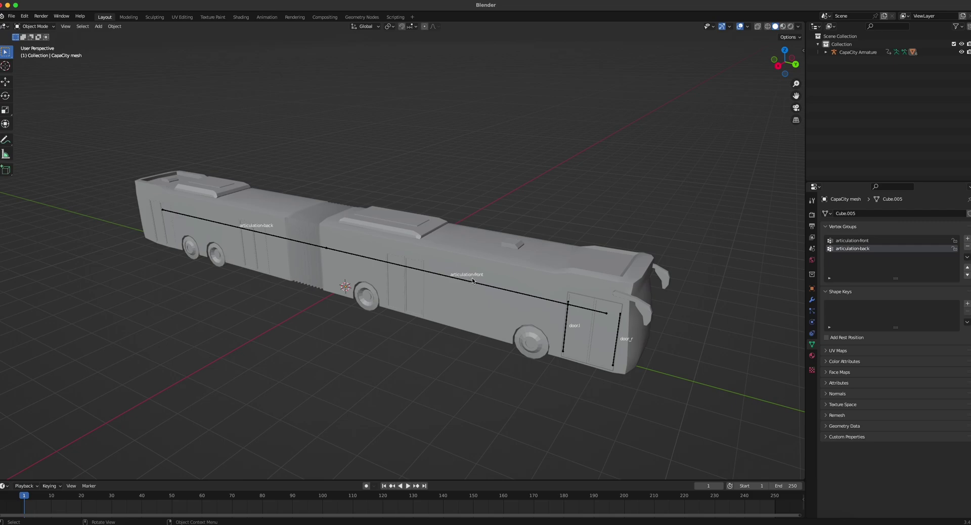
{"action": "middle_click_drag", "start_coordinate": [289, 254], "coordinate": [235, 284]}
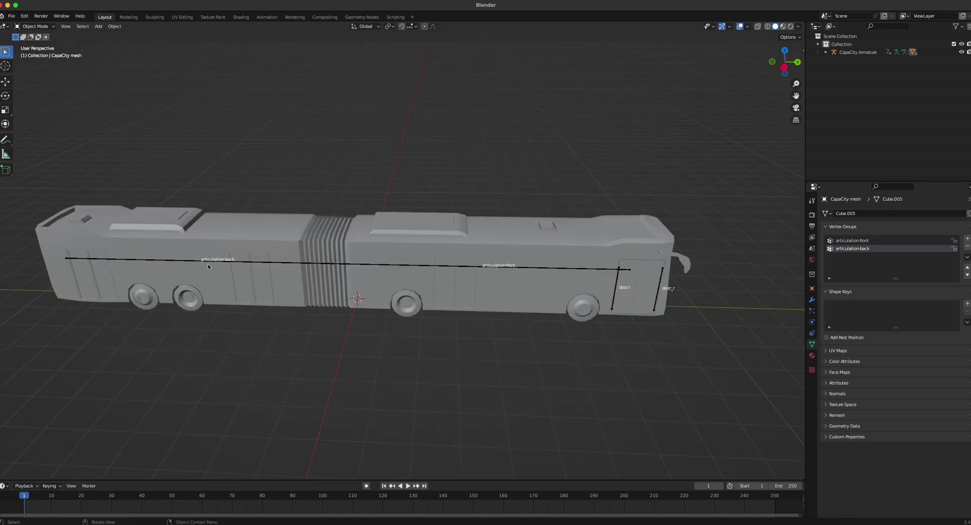
- Examine the vertex groups assigned to the front wheels and the middle rear wheels
{"action": "left_click", "coordinate": [582, 309]}
{"action": "mouse_move", "coordinate": [582, 337]}
{"action": "middle_mouse_down"}
{"action": "mouse_move", "coordinate": [581, 323]}
{"action": "mouse_move", "coordinate": [576, 334]}
{"action": "middle_mouse_up"}
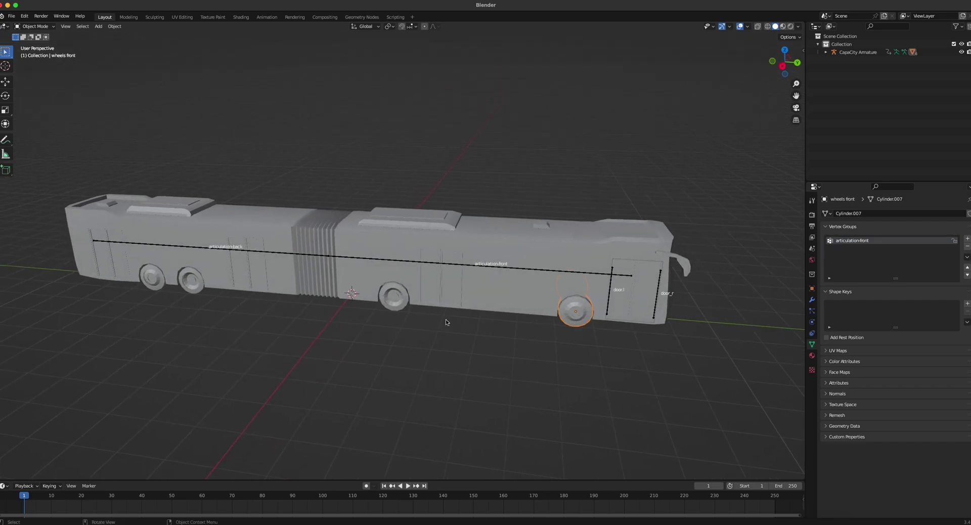
{"action": "left_click", "coordinate": [396, 298]}
{"action": "left_click", "coordinate": [582, 309]}
- Examine the parent relation of the left door bone in the armature's Edit Mode, and return to Object Mode
{"action": "middle_click_drag", "start_coordinate": [657, 348], "coordinate": [648, 349]}
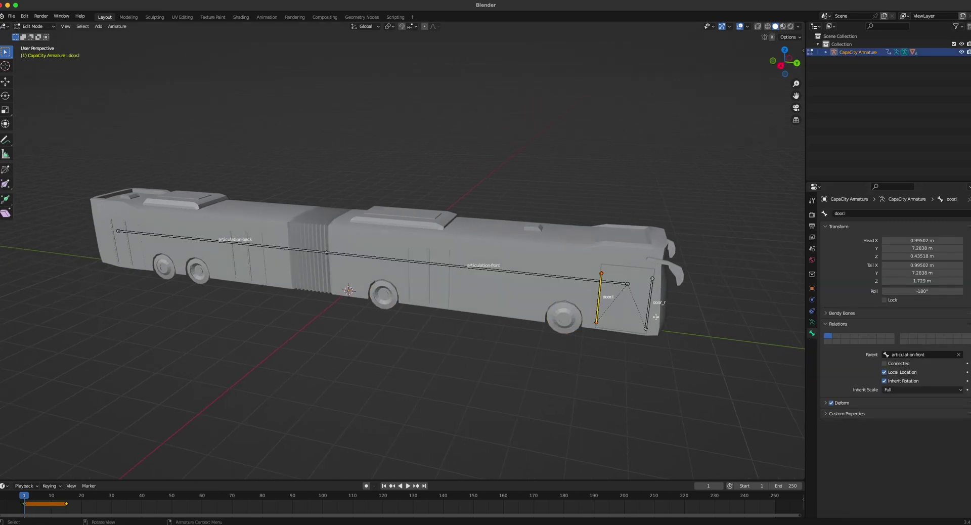
{"action": "left_click", "coordinate": [651, 306]}
{"action": "left_click", "coordinate": [600, 295]}
{"action": "middle_click_drag", "start_coordinate": [617, 308], "coordinate": [606, 311]}
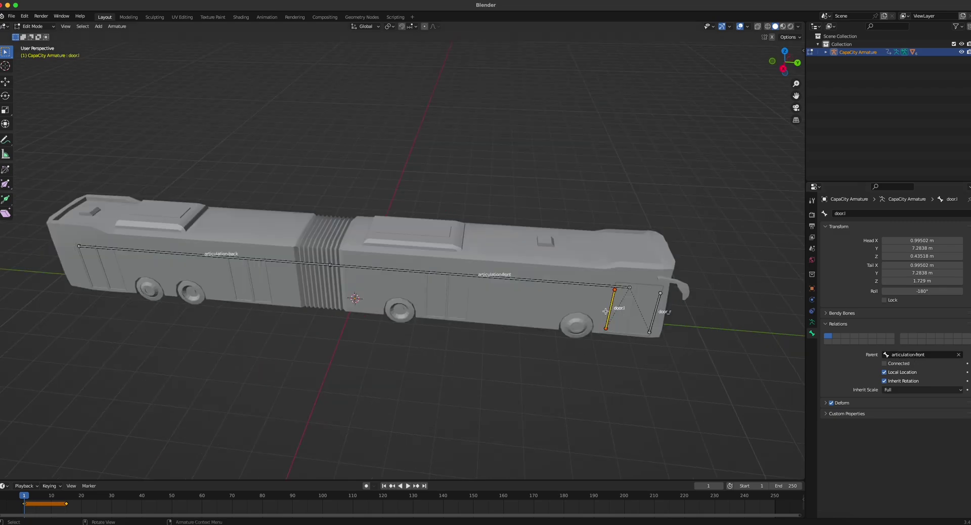
{"action": "key", "text": "Tab"}
- Check the vertex group of wheels back2 and display the CapaCity mesh's articulation-back weights in Weight Paint mode
{"action": "left_click", "coordinate": [191, 294]}
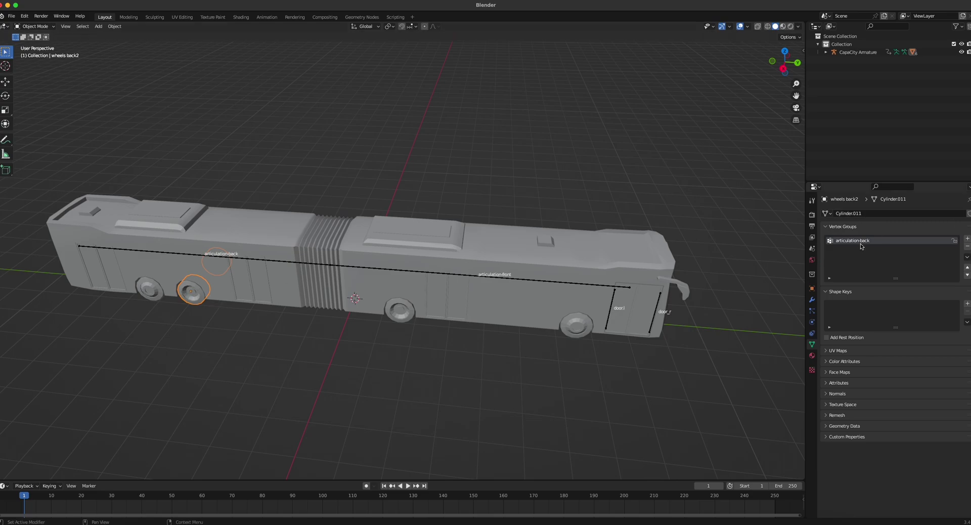
{"action": "left_click", "coordinate": [217, 243]}
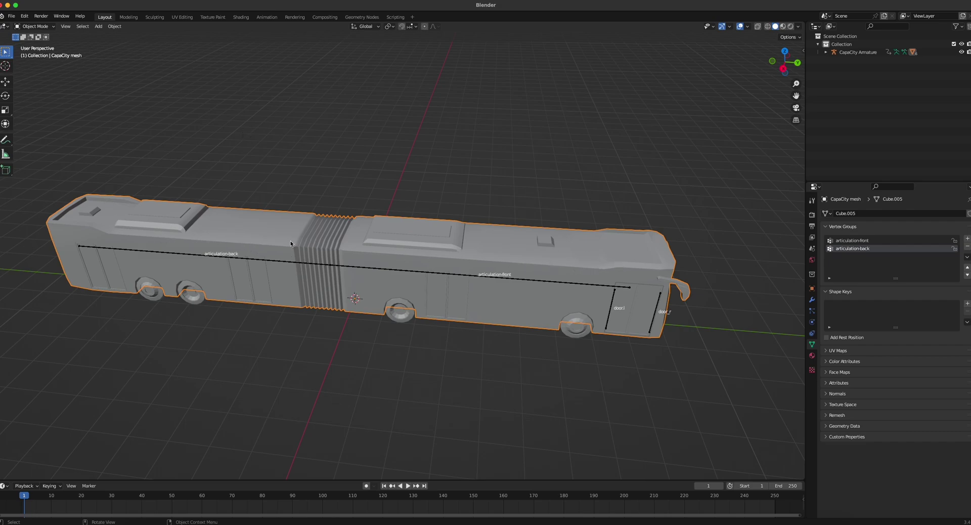
{"action": "left_click", "coordinate": [35, 26]}
{"action": "left_click", "coordinate": [46, 70]}
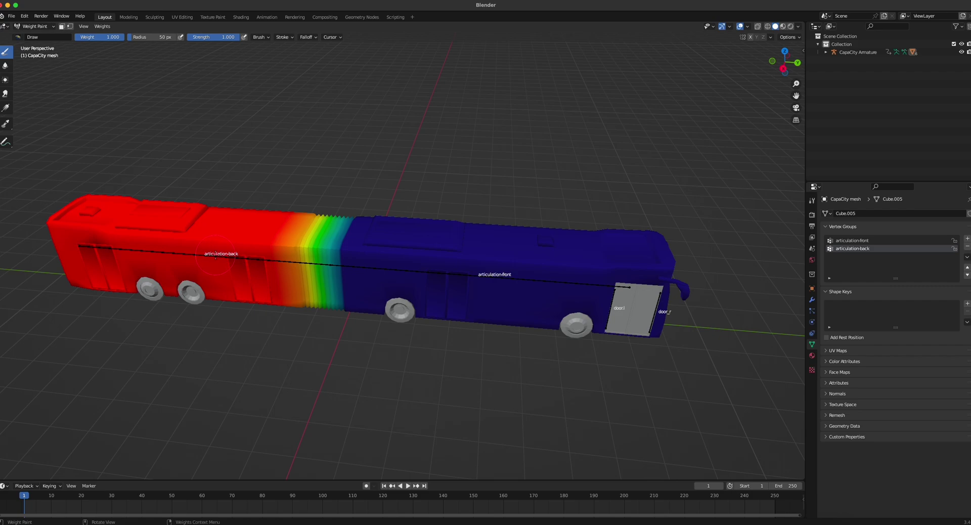
- Rotate the articulation-back bone about the Z axis in Pose Mode to test how the bellows bend
{"action": "scroll", "coordinate": [397, 275], "scroll_direction": "up", "scroll_amount": 4}
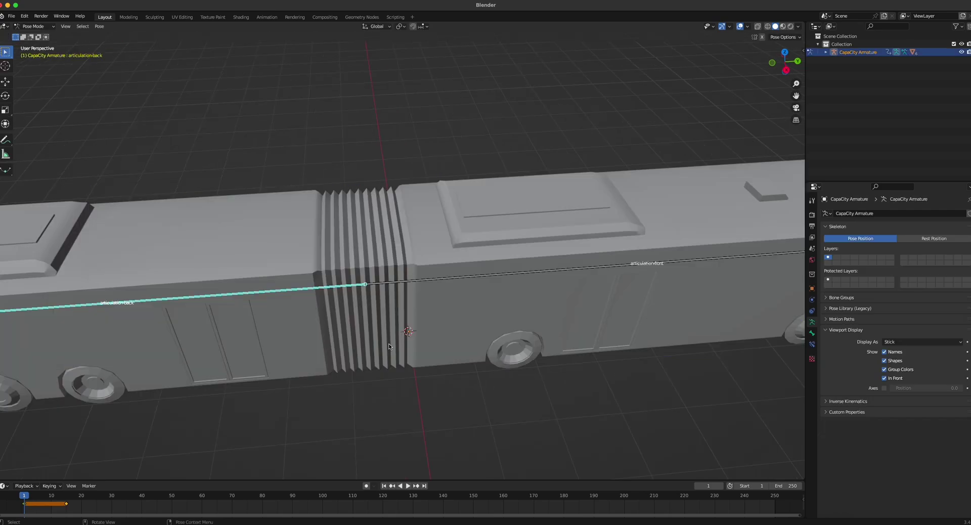
{"action": "key", "text": "r"}
{"action": "key", "text": "z"}
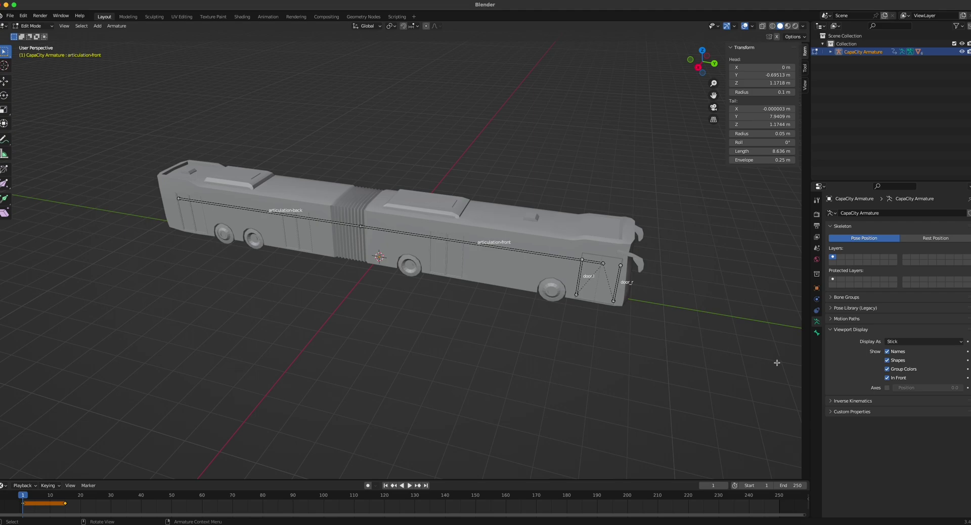
- Display the armature's bone axes and compare the orientation of the articulation-front and articulation-back bones
{"action": "left_click", "coordinate": [888, 389]}
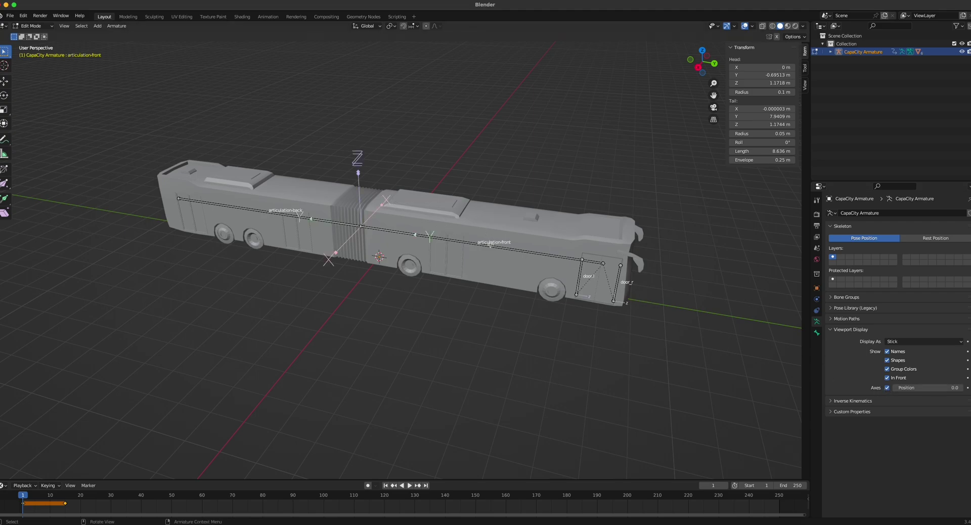
{"action": "left_click", "coordinate": [511, 249]}
{"action": "left_click", "coordinate": [271, 215]}
{"action": "left_click", "coordinate": [513, 251], "text": "shift"}
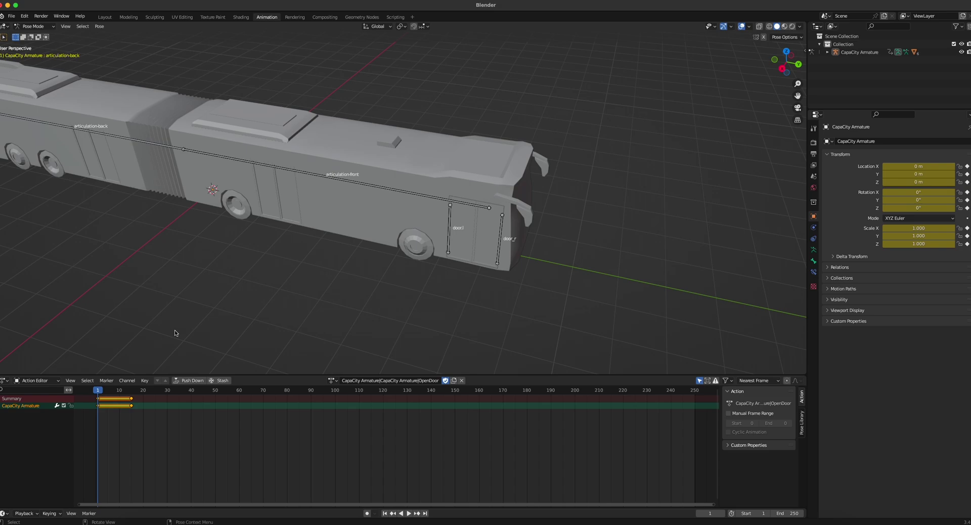
- Preview the OpenDoor action by scrubbing from frame 1 to its last keyframe
{"action": "left_click_drag", "start_coordinate": [103, 390], "coordinate": [133, 390]}
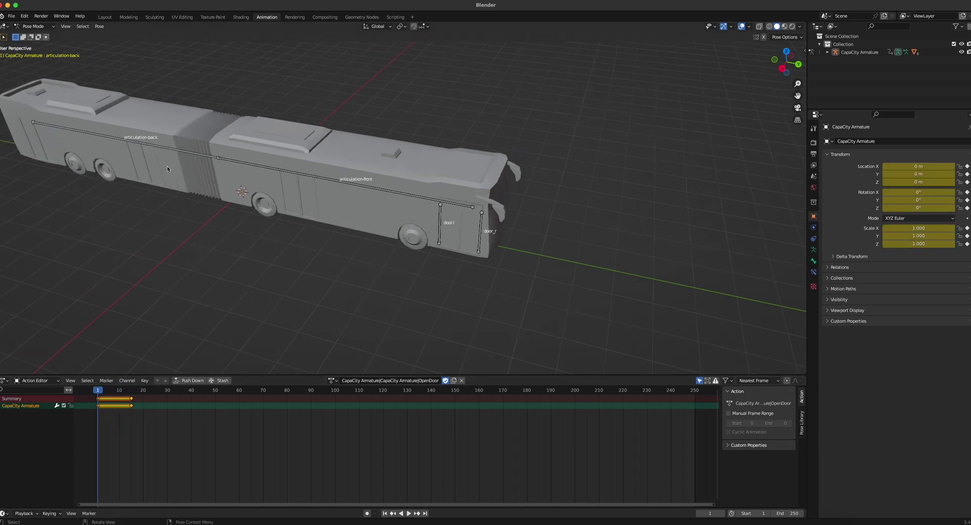
{"action": "middle_click_drag", "start_coordinate": [189, 174], "coordinate": [512, 226], "text": "shift"}
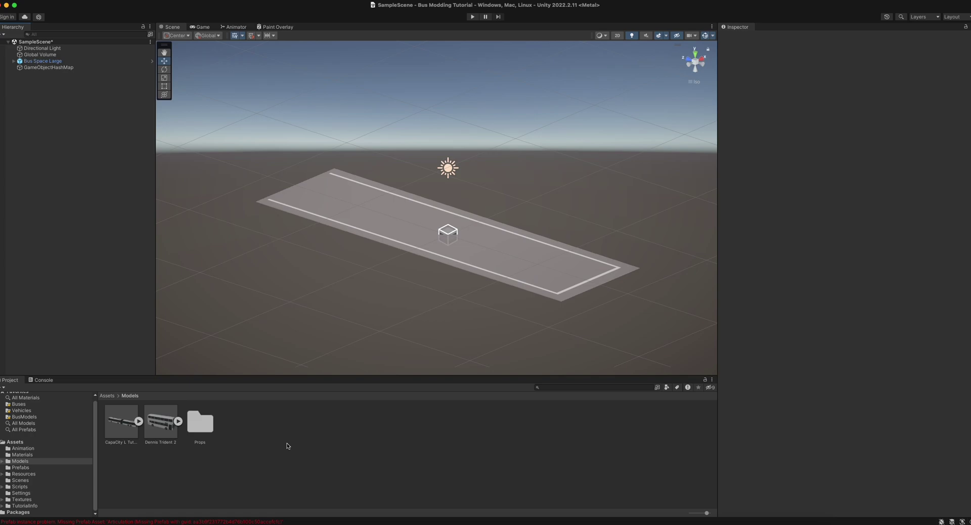
- Switch to Unity and enable Bake Axis Conversion and Read/Write in the CapaCity L Tutorial model's import settings
{"action": "left_click", "coordinate": [121, 422]}
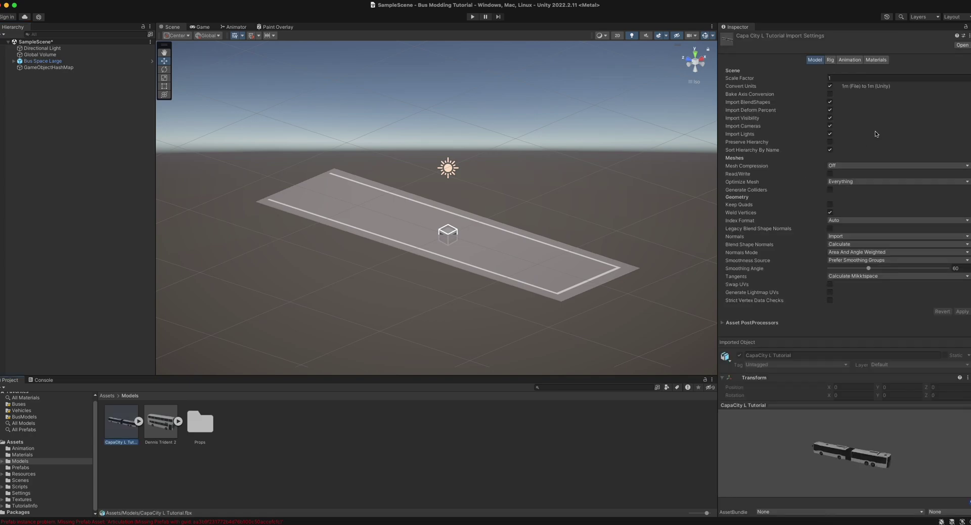
{"action": "left_click", "coordinate": [830, 94]}
{"action": "left_click", "coordinate": [830, 174]}
- Add the CapaCity L Tutorial model to SampleScene and inspect how it fits the large bus space
{"action": "left_click", "coordinate": [126, 424]}
{"action": "left_click_drag", "start_coordinate": [123, 429], "coordinate": [80, 205]}
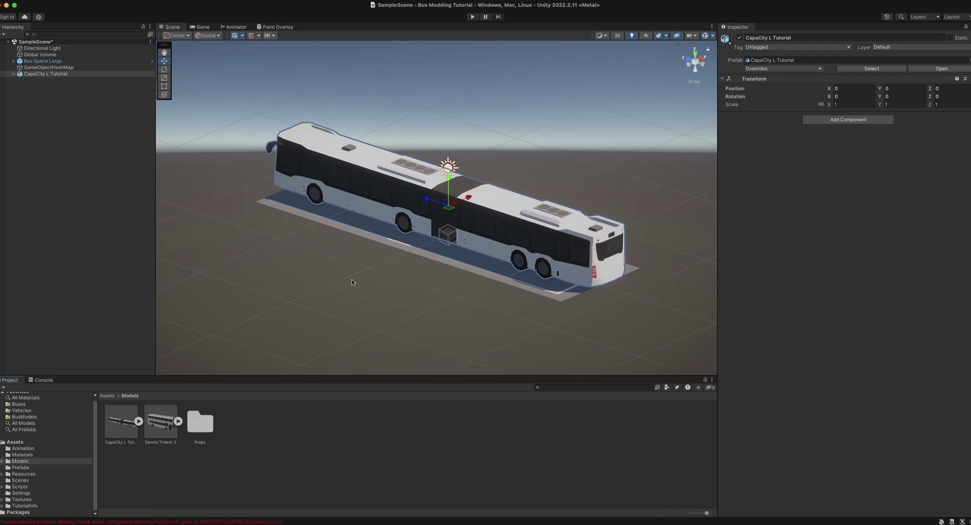
{"action": "left_click_drag", "start_coordinate": [359, 272], "coordinate": [389, 195], "text": "alt"}
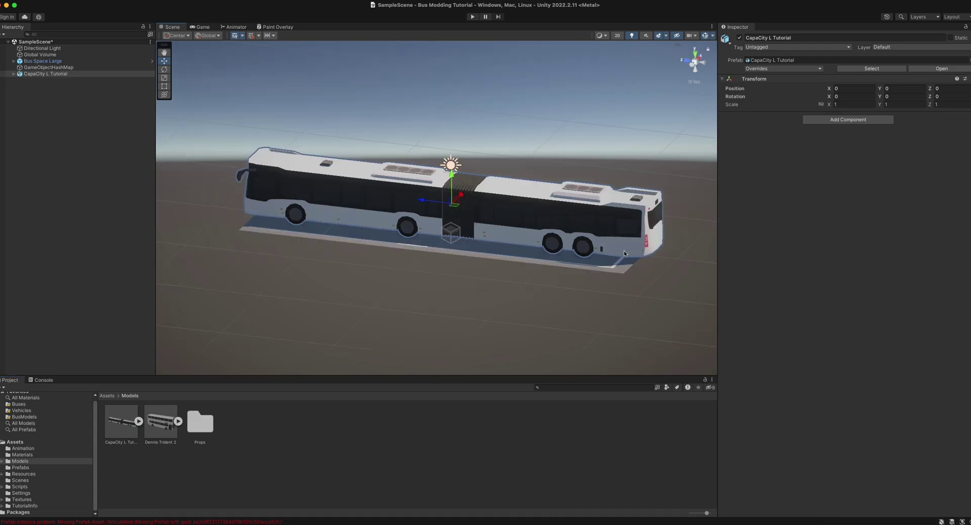
{"action": "left_click_drag", "start_coordinate": [526, 212], "coordinate": [602, 237], "text": "alt"}
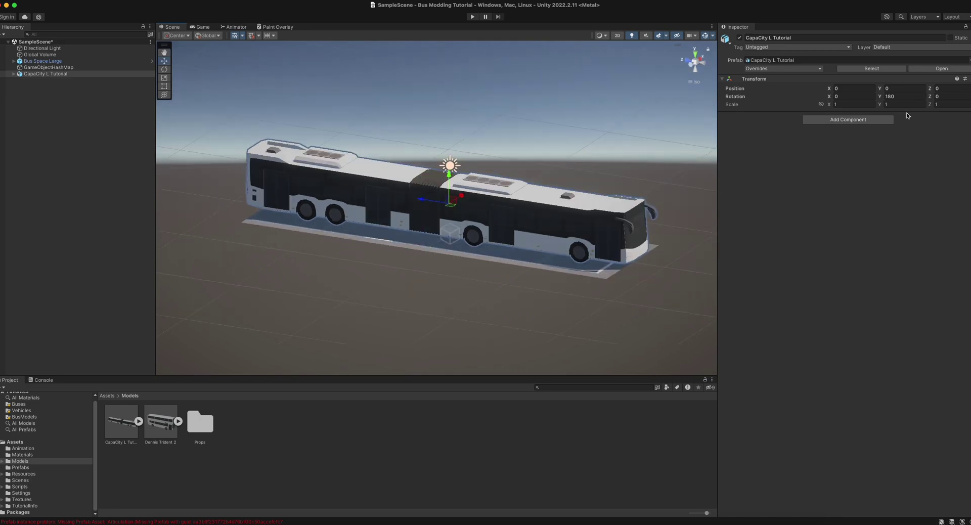
- Set the bus model's Y rotation to 180 and its scale to 0.9 on all axes
{"action": "left_click", "coordinate": [899, 97]}
{"action": "mouse_move", "coordinate": [648, 119]}
{"action": "left_mouse_down", "text": "alt"}
{"action": "mouse_move", "coordinate": [674, 111]}
{"action": "mouse_move", "coordinate": [650, 116]}
{"action": "left_mouse_up", "text": "alt"}
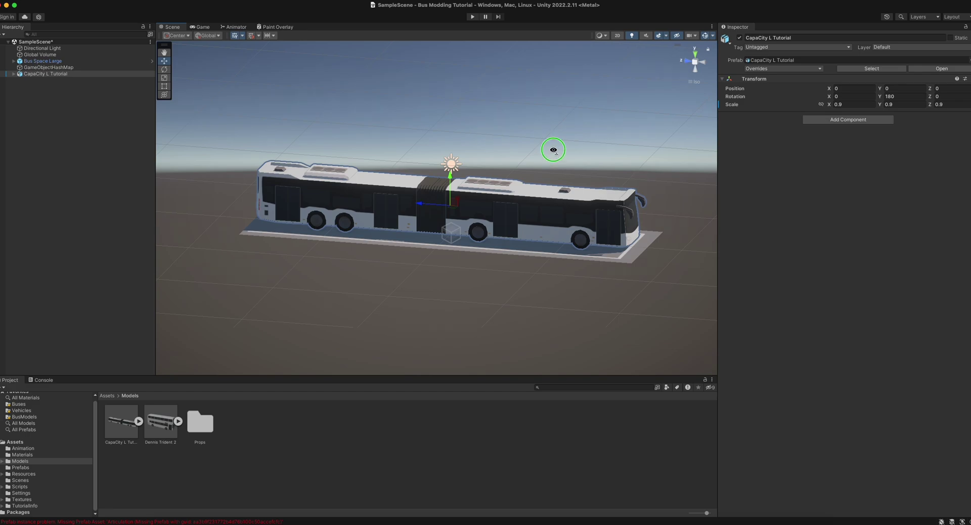
{"action": "left_click_drag", "start_coordinate": [555, 151], "coordinate": [537, 157], "text": "alt"}
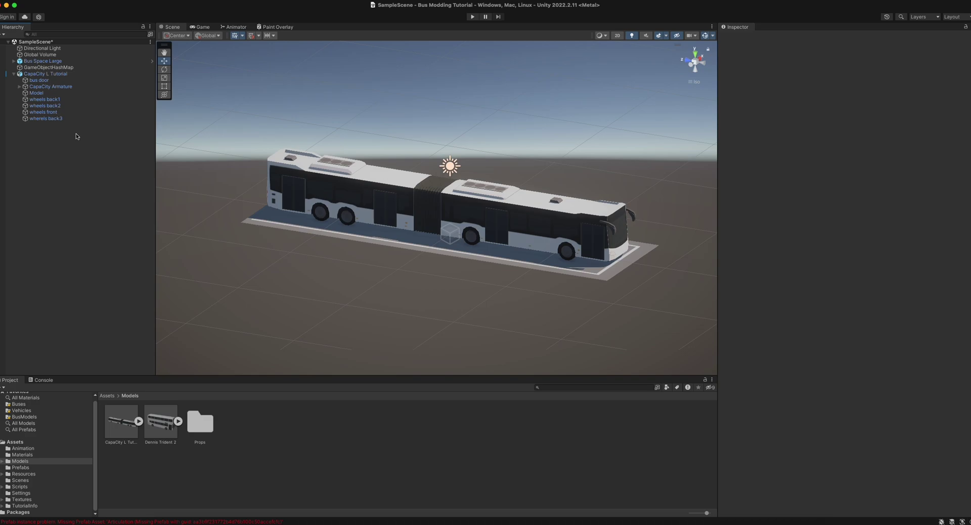
- Rename the gelenk-back bone inside CapaCity Armature
{"action": "left_click", "coordinate": [20, 86]}
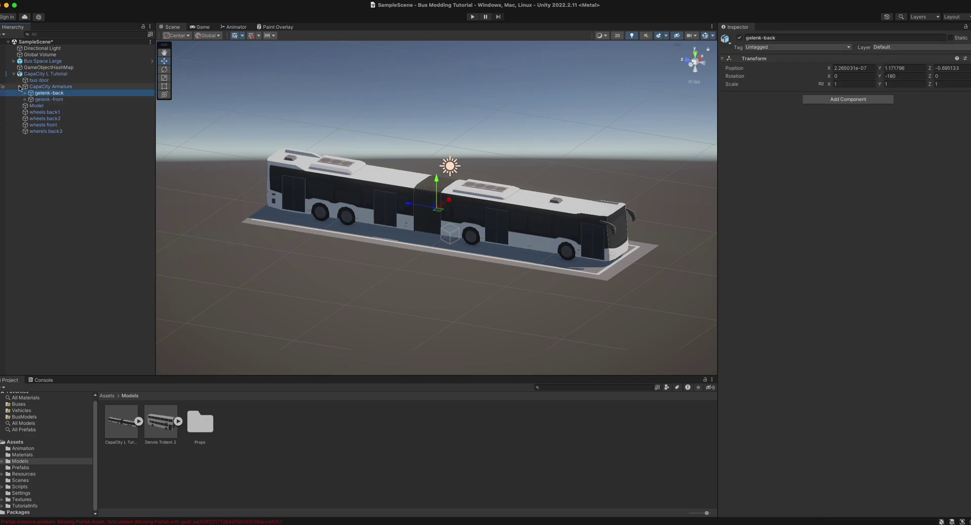
{"action": "right_click", "coordinate": [48, 95]}
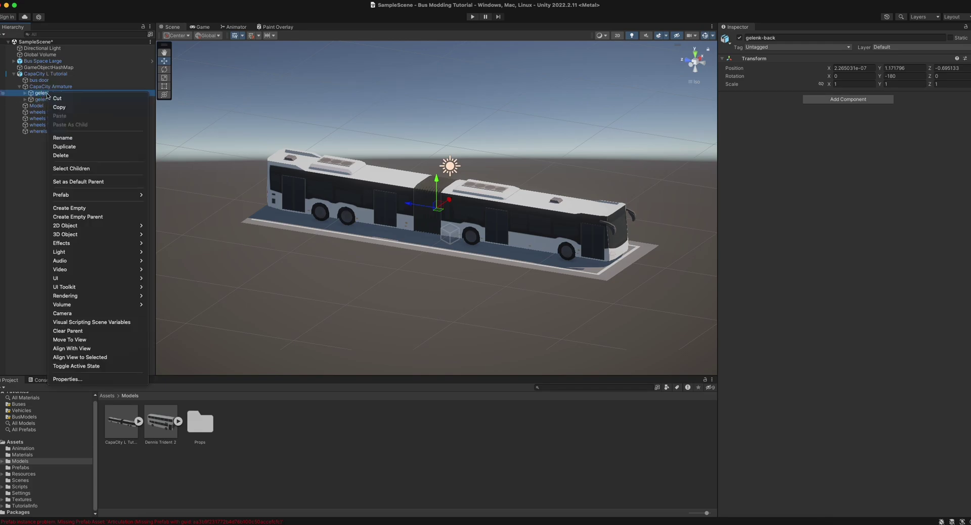
{"action": "left_click", "coordinate": [91, 141]}
{"action": "type", "text": "Articulation"}
{"action": "key", "text": "Return"}
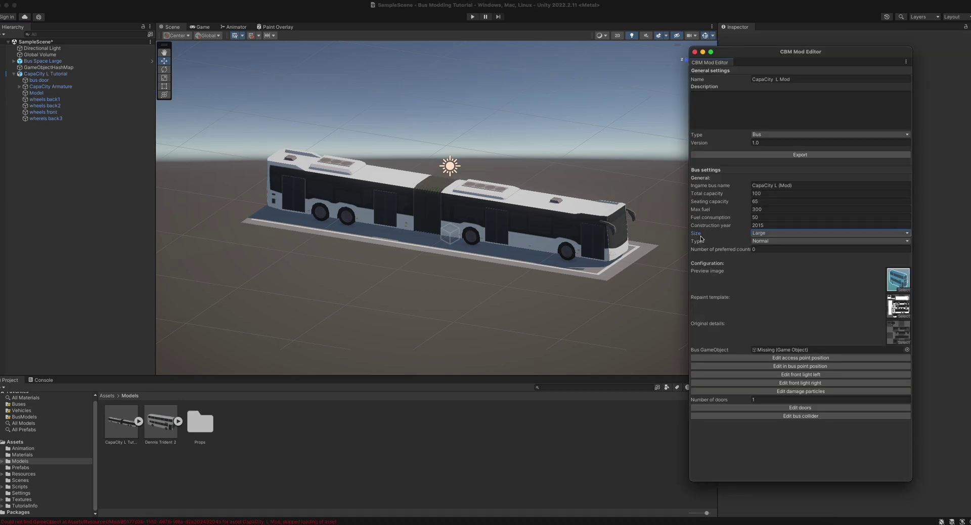